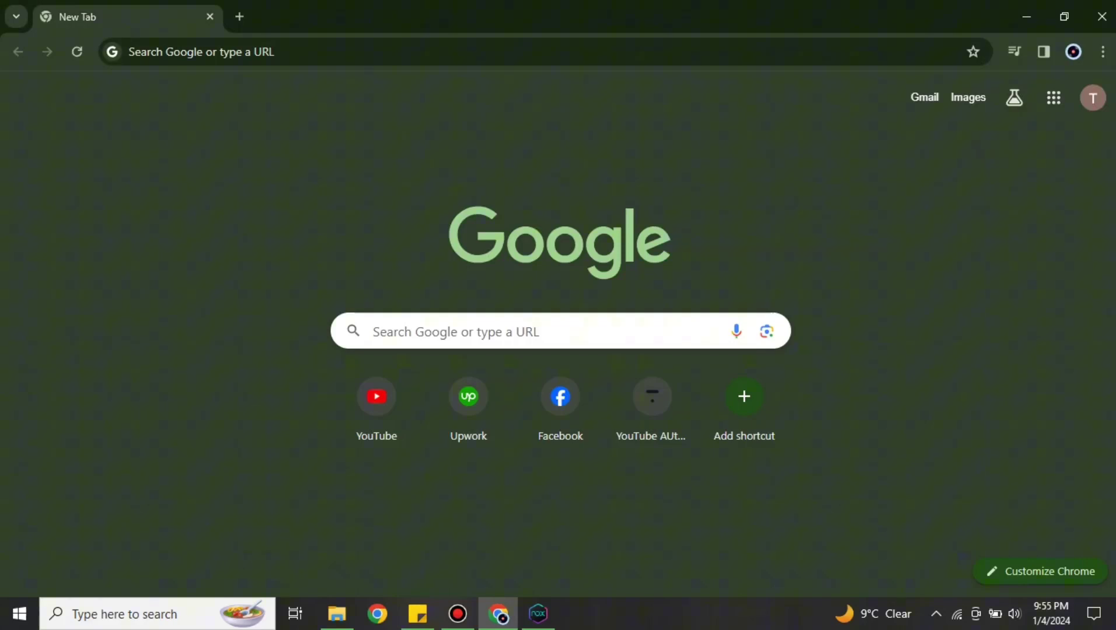
Step: Search Chrome for 'inshot' and open the official InShot - Video Editor & Maker website
{"action": "left_click", "coordinate": [533, 50]}
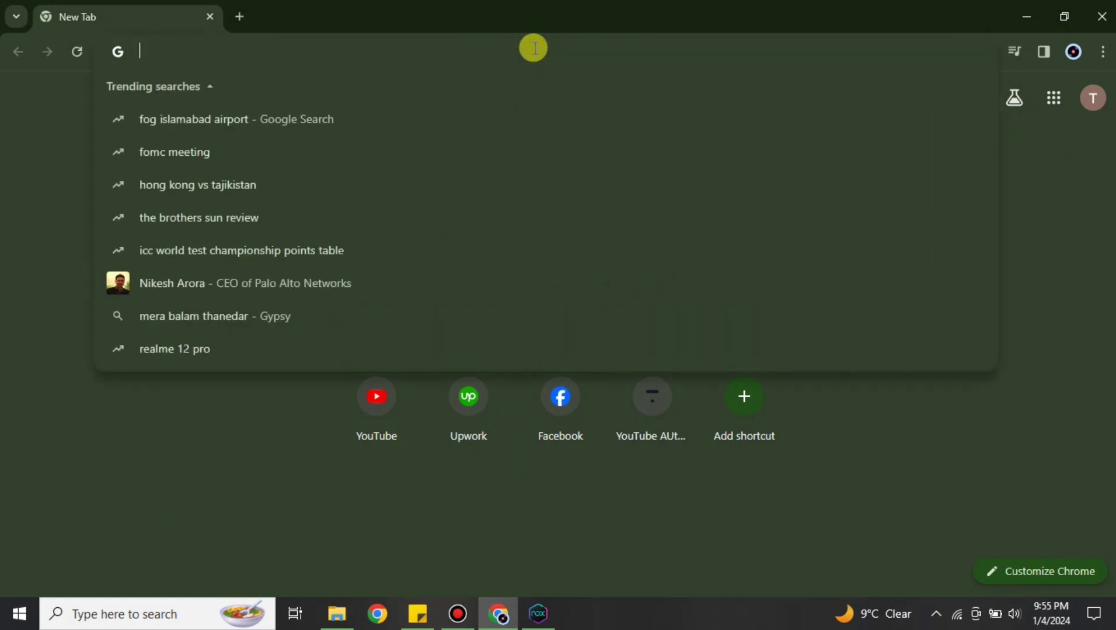
{"action": "type", "text": "inshot"}
{"action": "key", "text": "Return"}
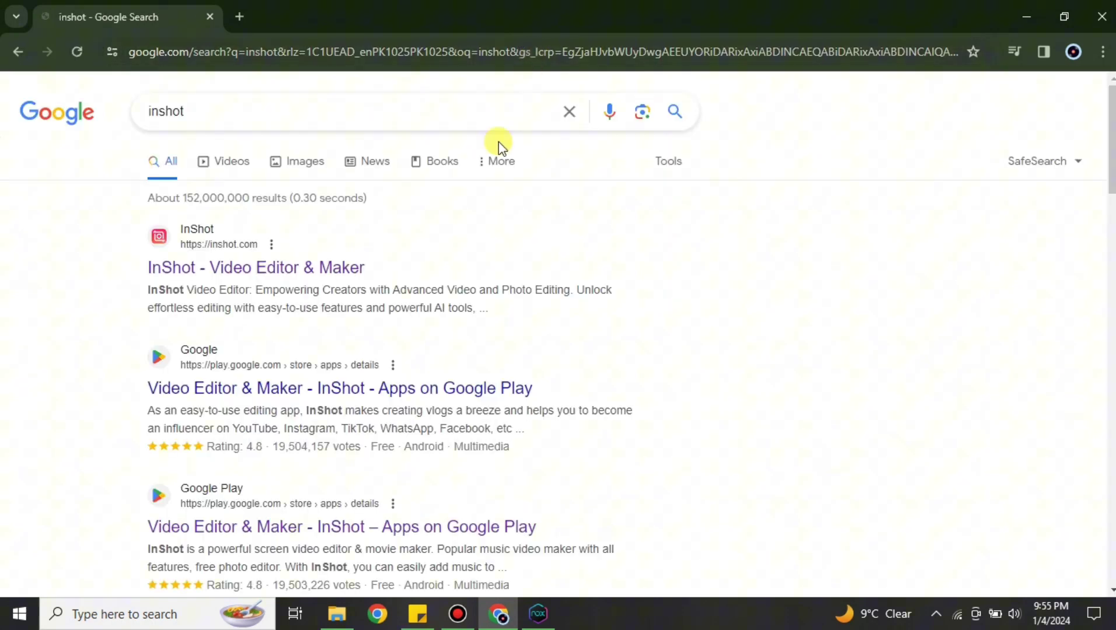
{"action": "left_click", "coordinate": [328, 266]}
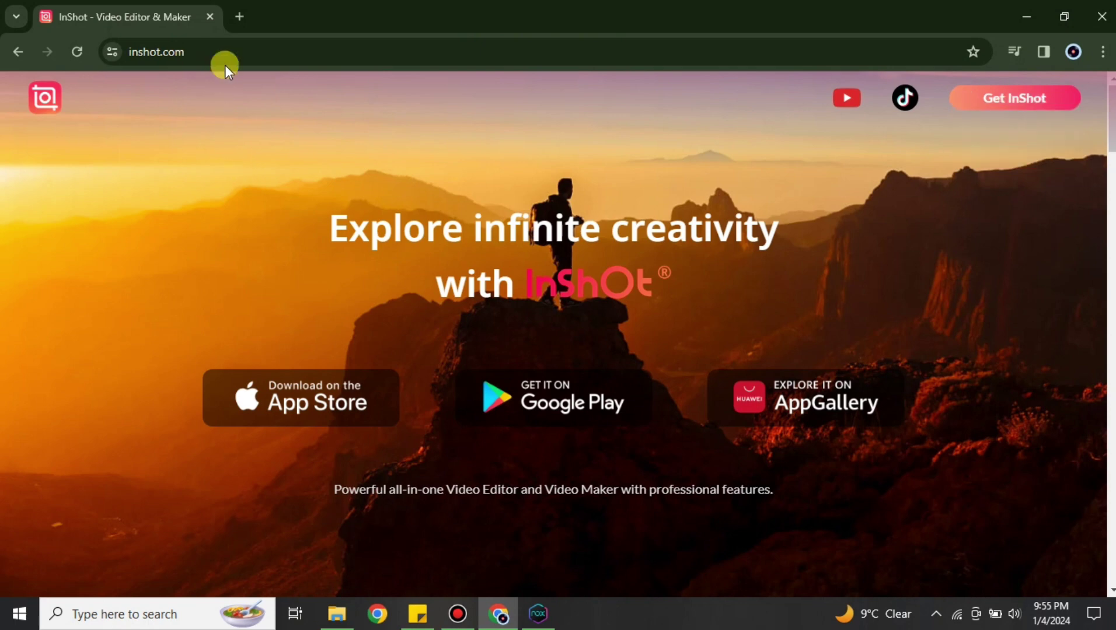
Step: Replace the InShot tab with a 'noxplayer' search and open the bignox.com result
{"action": "left_click", "coordinate": [239, 17]}
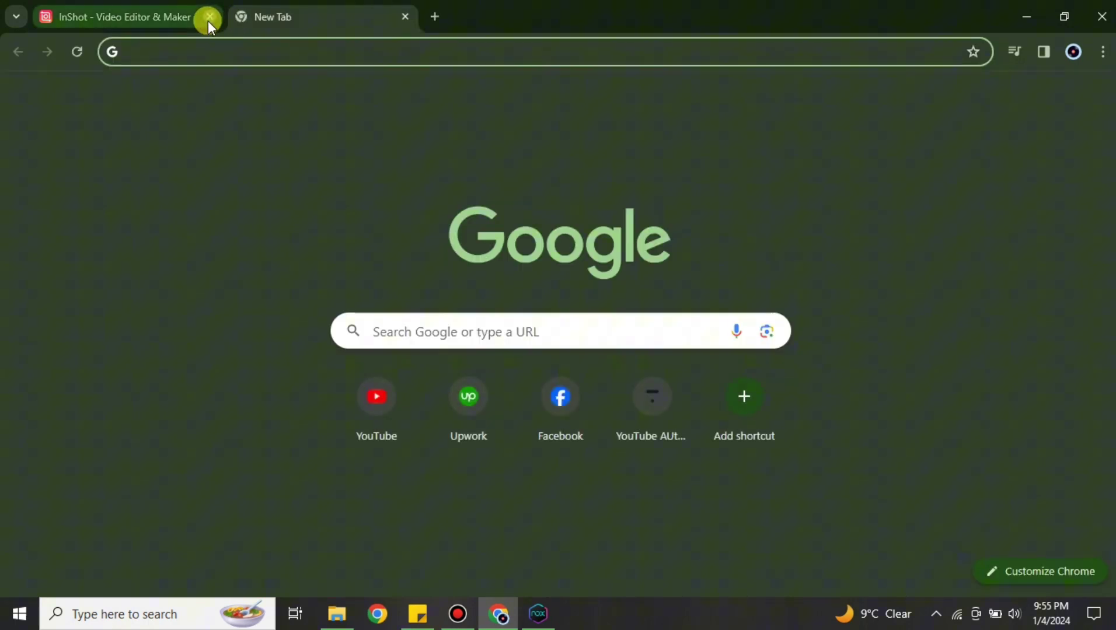
{"action": "left_click", "coordinate": [208, 18]}
{"action": "left_click", "coordinate": [223, 52]}
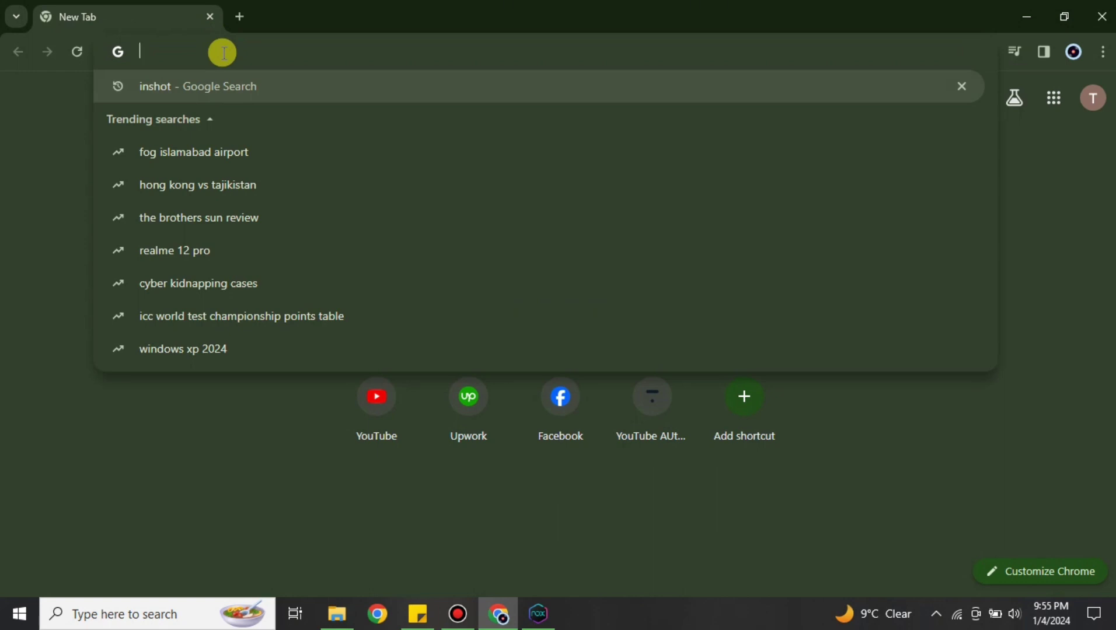
{"action": "type", "text": "nox"}
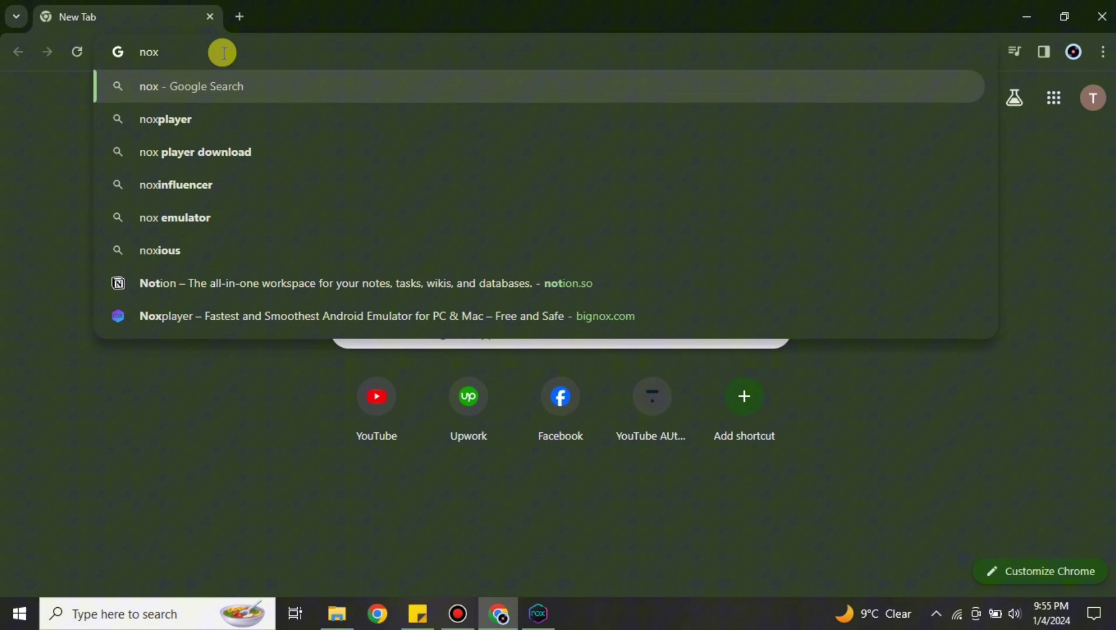
{"action": "left_click", "coordinate": [250, 129]}
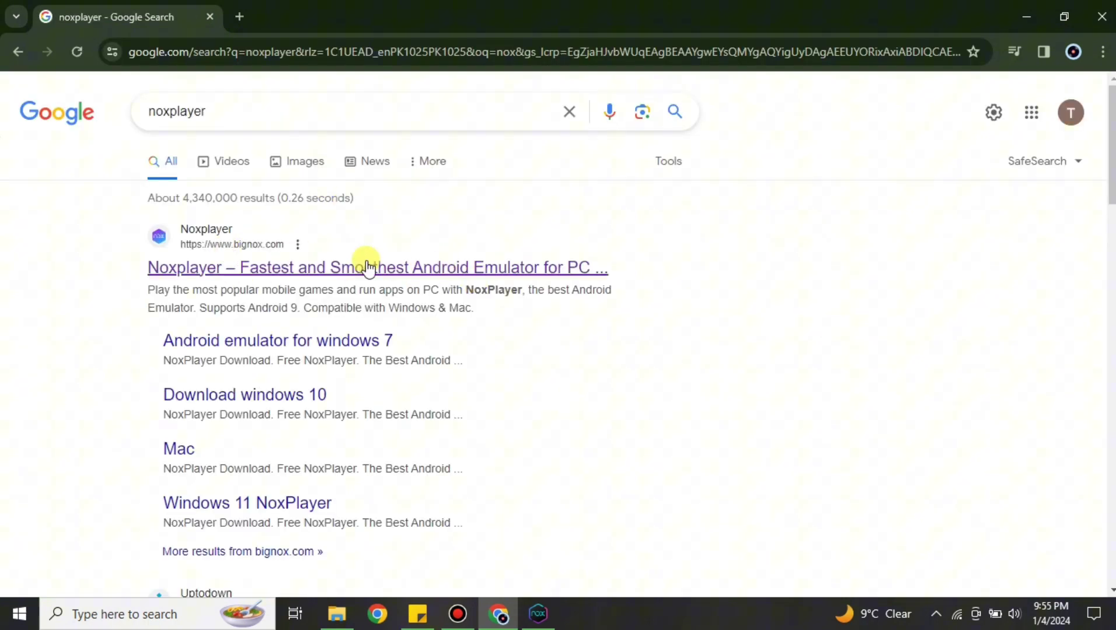
{"action": "left_click", "coordinate": [381, 271]}
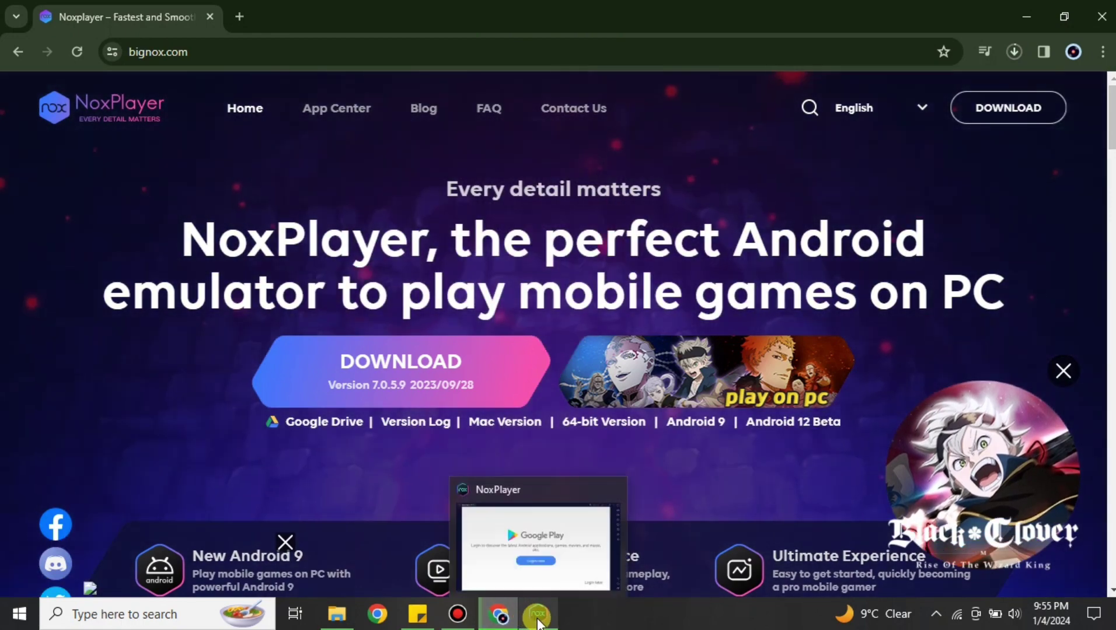
Step: Bring up the Nox Android emulator and proceed with Login now on Google Play
{"action": "left_click", "coordinate": [538, 614]}
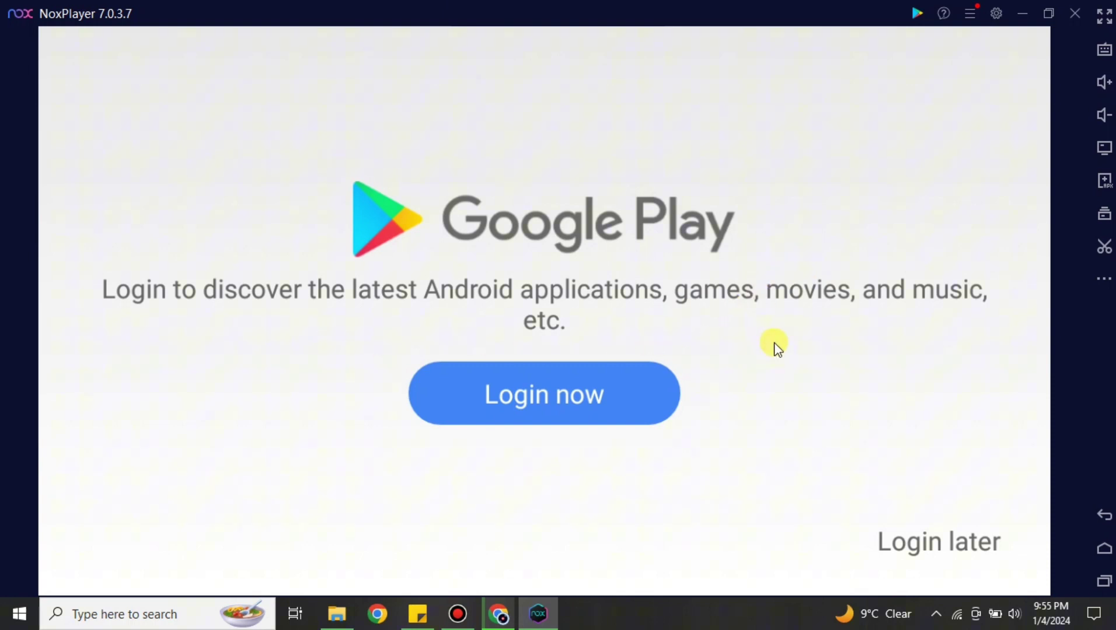
{"action": "left_click", "coordinate": [562, 402]}
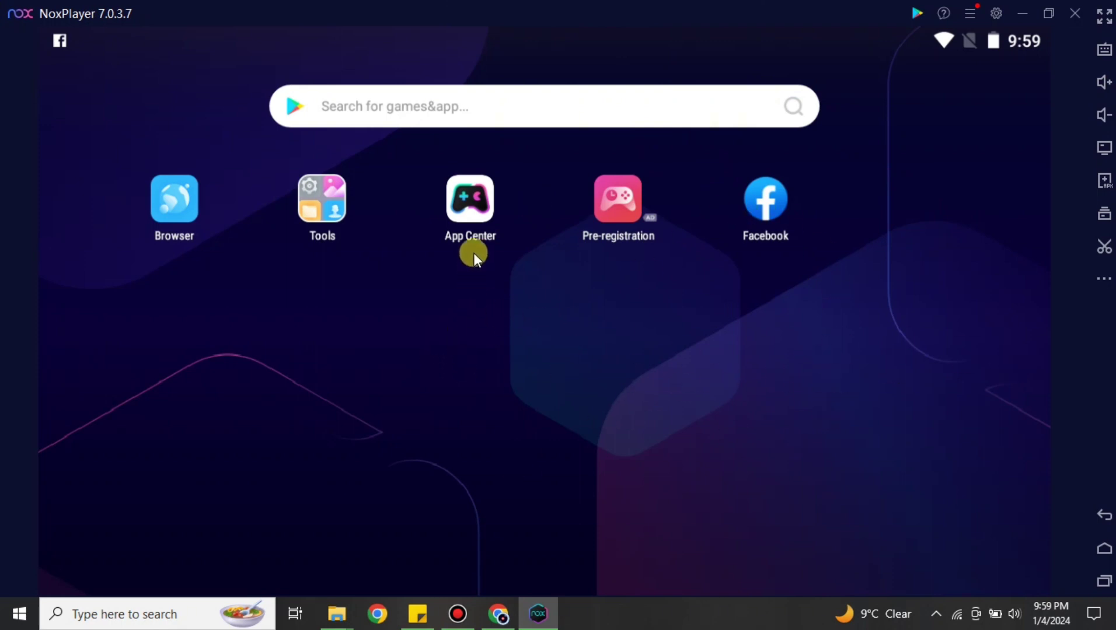
Step: From the App Center, run a Google search for 'inshot'
{"action": "left_click", "coordinate": [469, 198]}
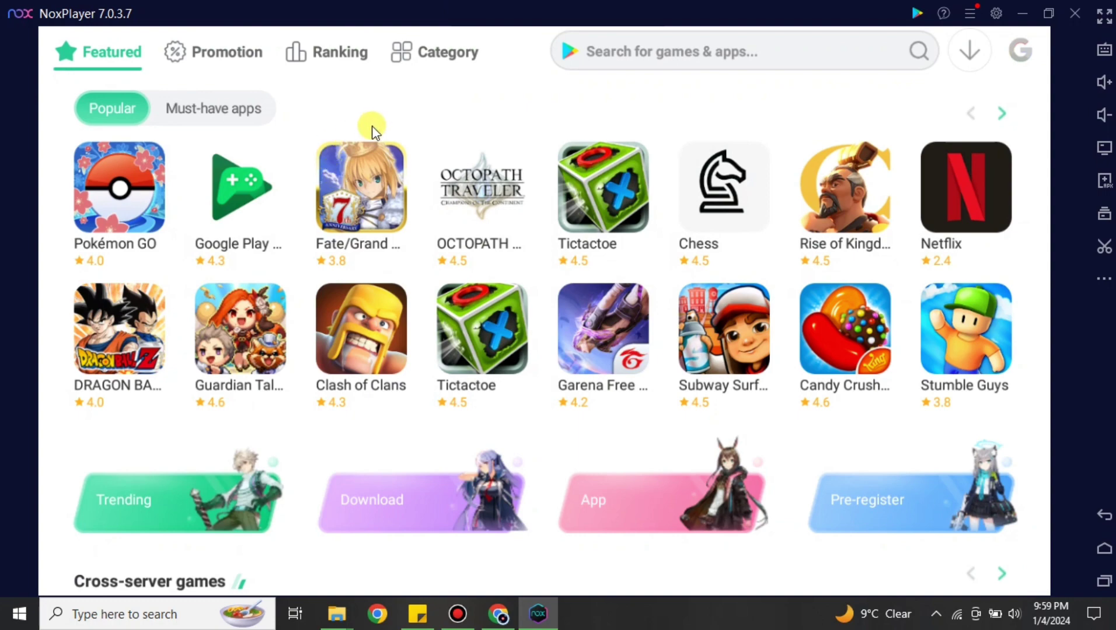
{"action": "left_click", "coordinate": [731, 58]}
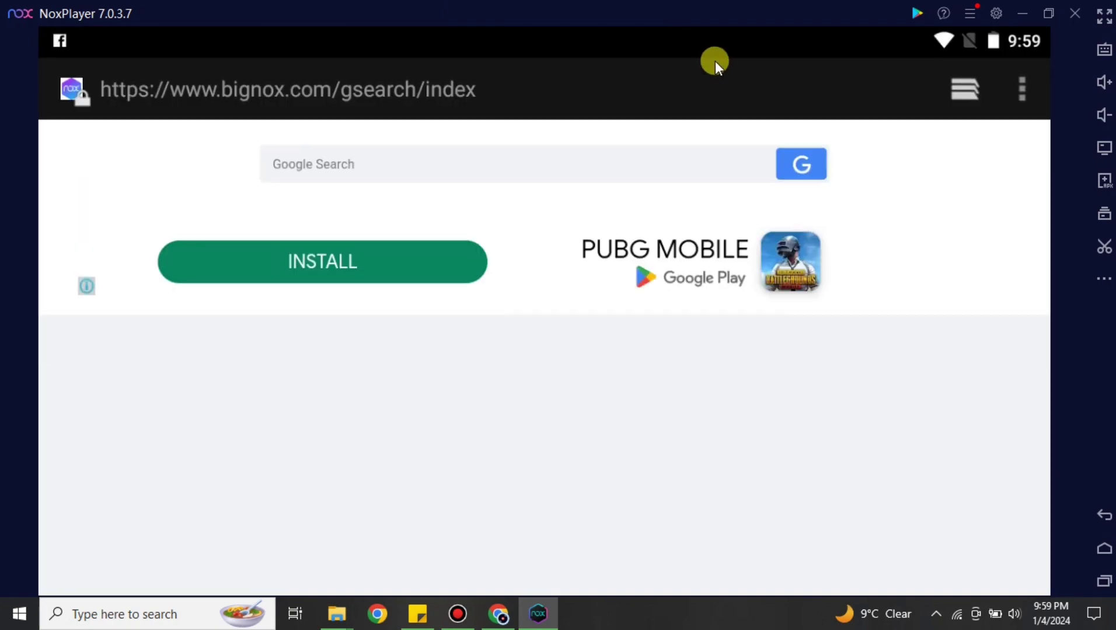
{"action": "left_click", "coordinate": [375, 166]}
{"action": "type", "text": "insh"}
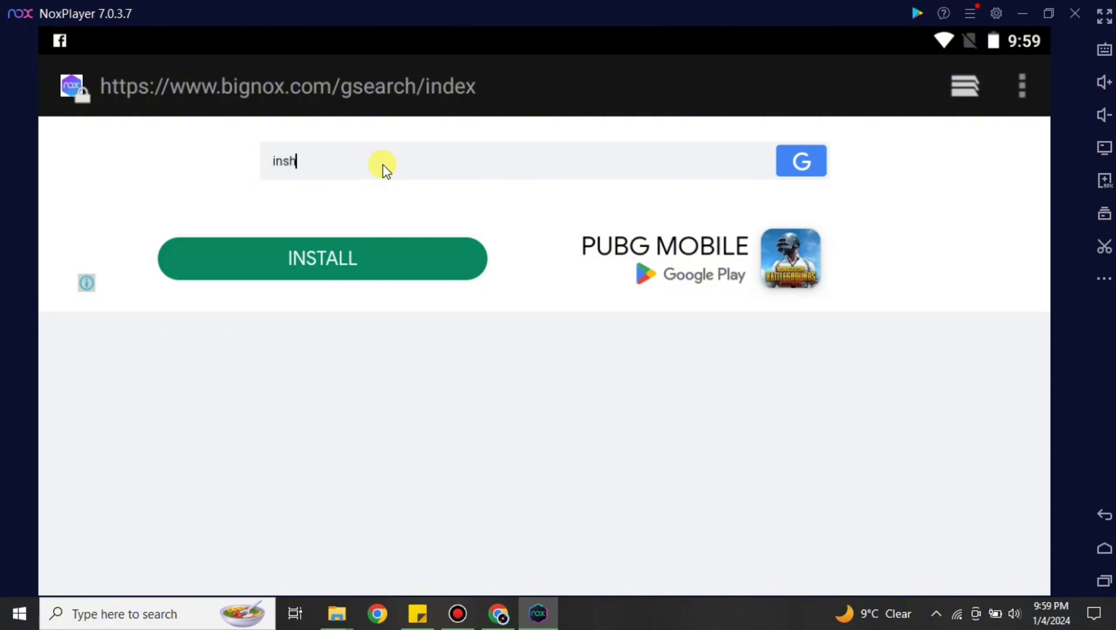
{"action": "type", "text": "ot"}
{"action": "key", "text": "Return"}
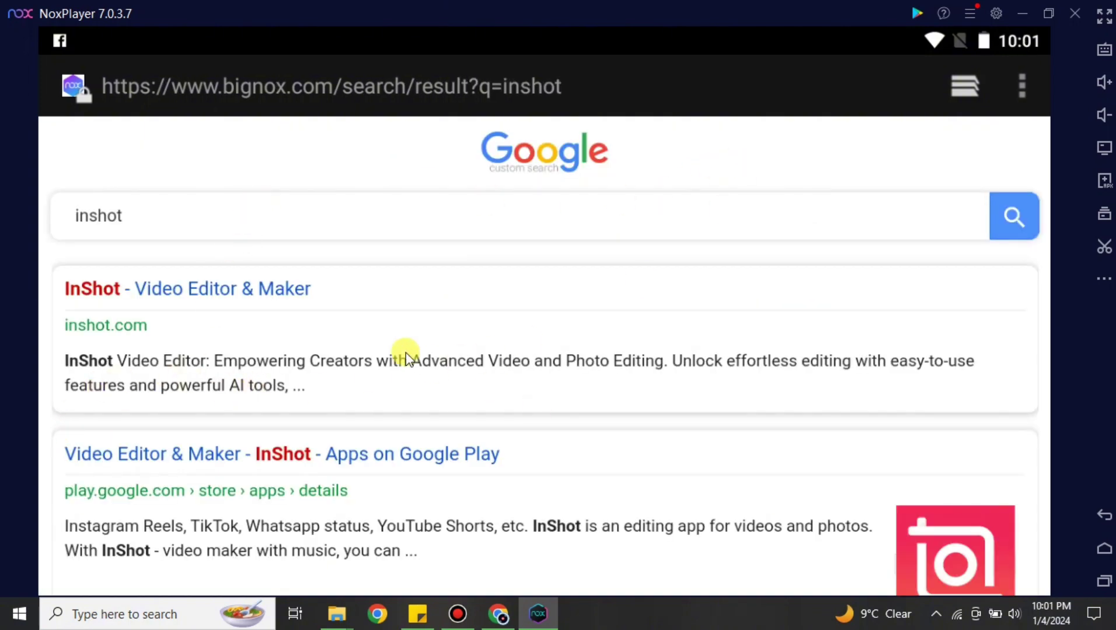
{"action": "scroll", "coordinate": [178, 306], "scroll_direction": "down", "scroll_amount": 3}
{"action": "scroll", "coordinate": [209, 323], "scroll_direction": "down", "scroll_amount": 3}
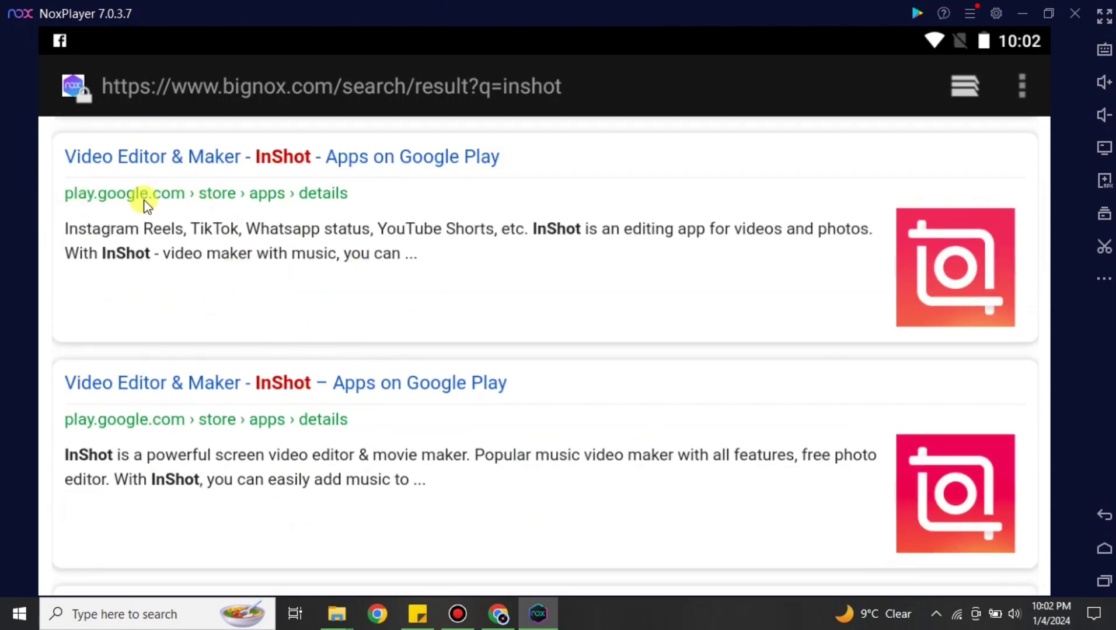
Step: Install Video Editor & Maker - InShot from its Google Play result
{"action": "left_click", "coordinate": [157, 155]}
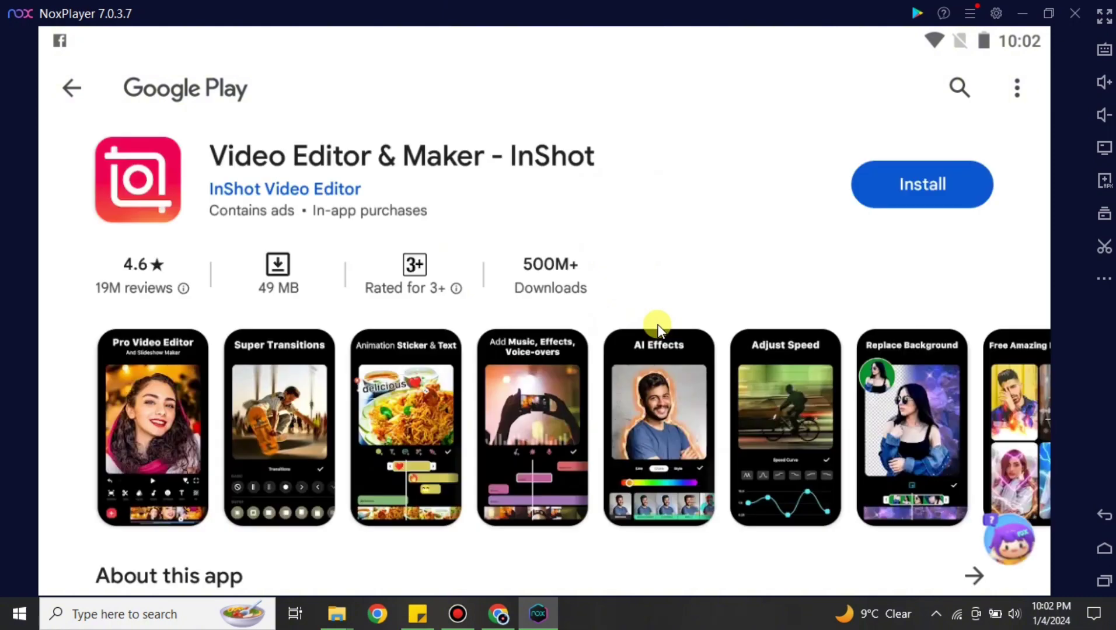
{"action": "left_click", "coordinate": [922, 186]}
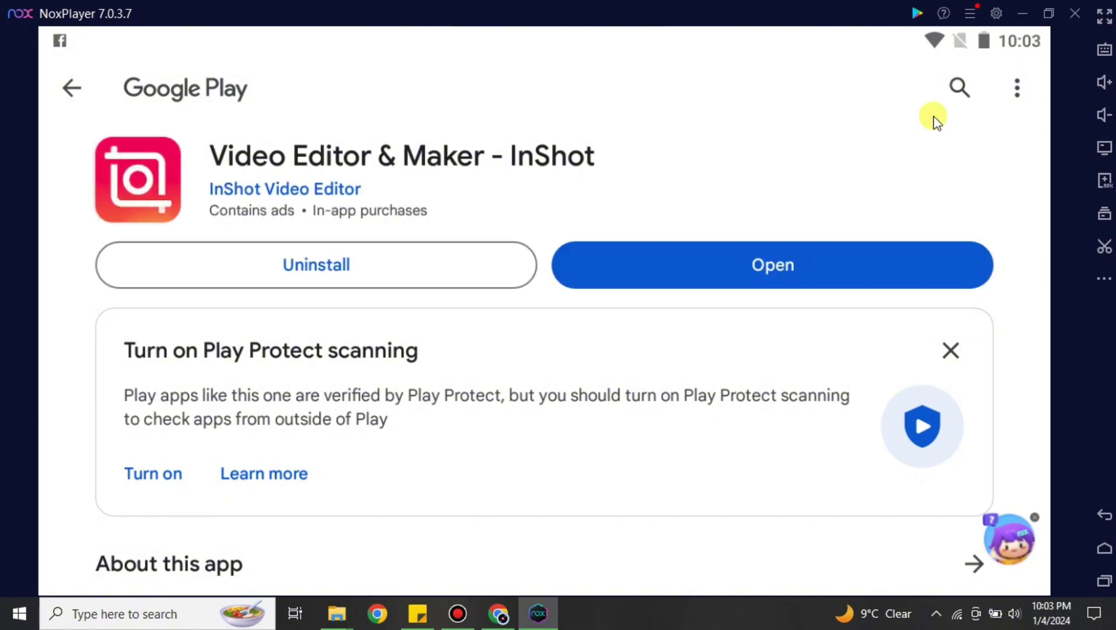
Step: Open InShot from its Play Store page and wait on its splash screen
{"action": "left_click", "coordinate": [784, 263]}
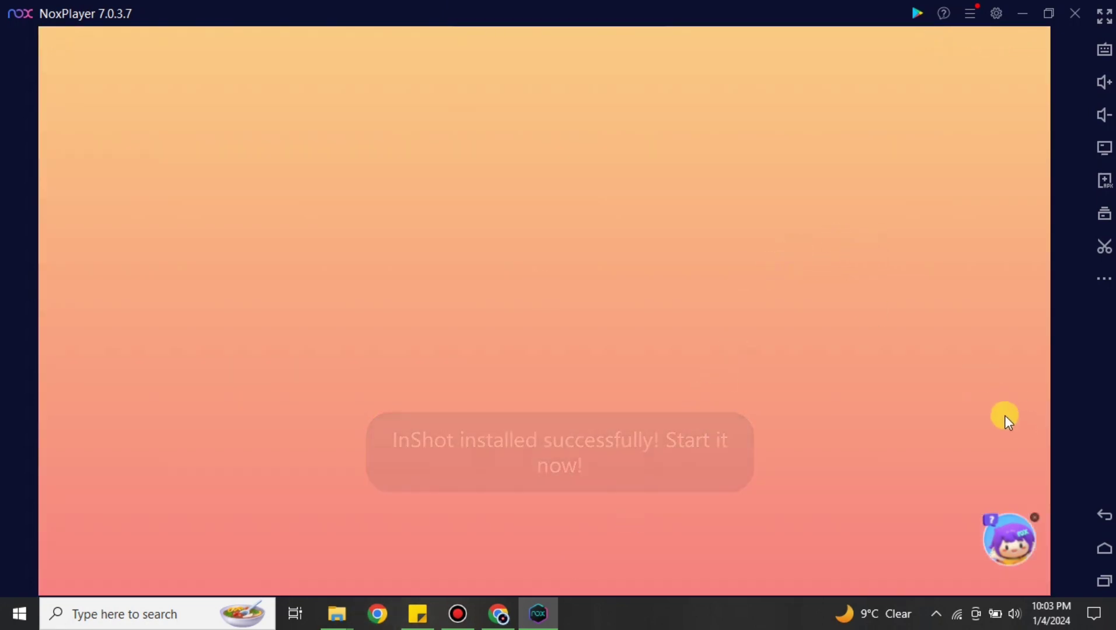